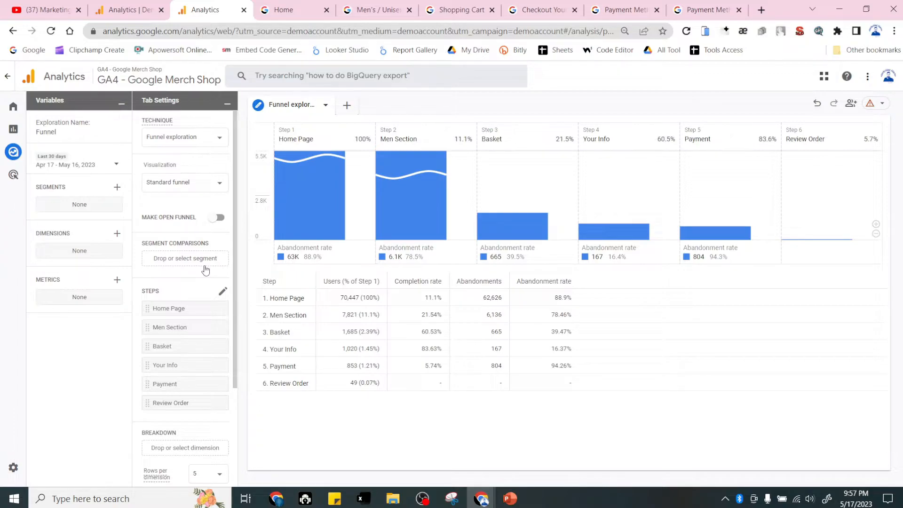
- Make the funnel an open funnel
click(218, 218)
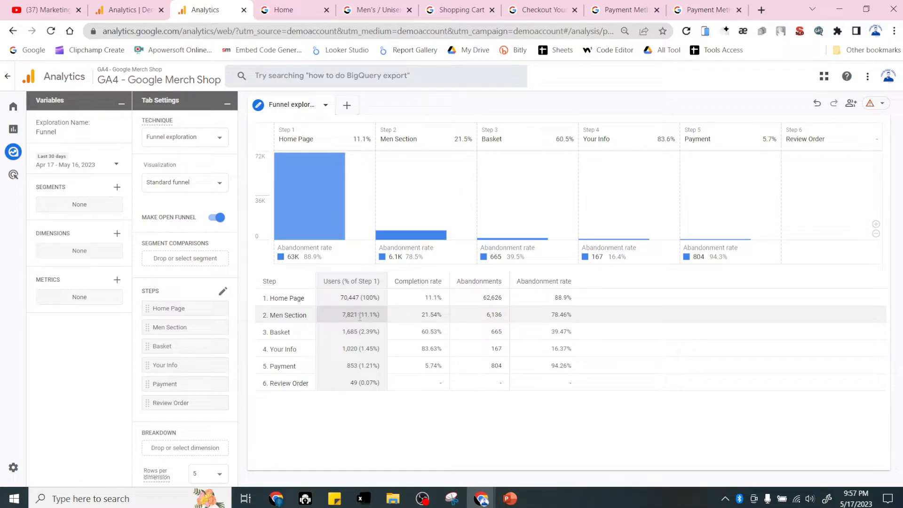
- Import the Country dimension into the exploration and use it as the funnel's breakdown
click(117, 234)
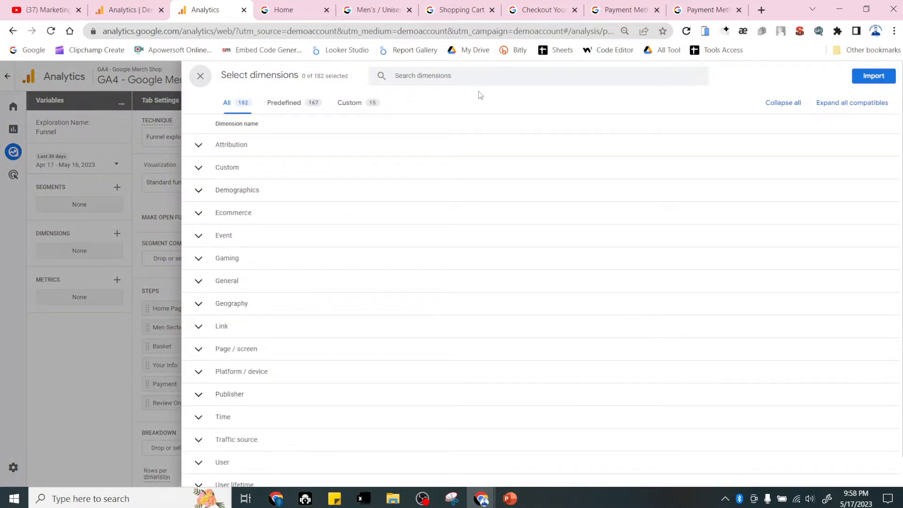
click(475, 77)
text(co)
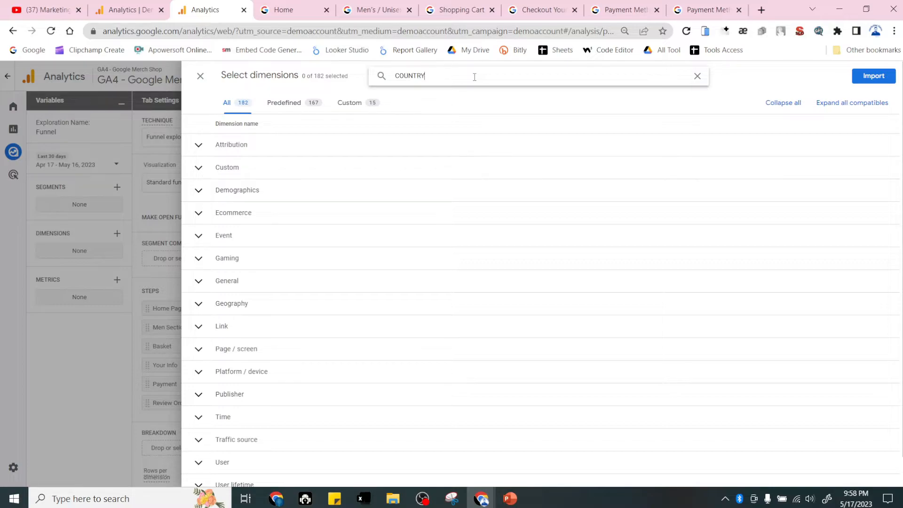
text(UNTRY)
click(198, 166)
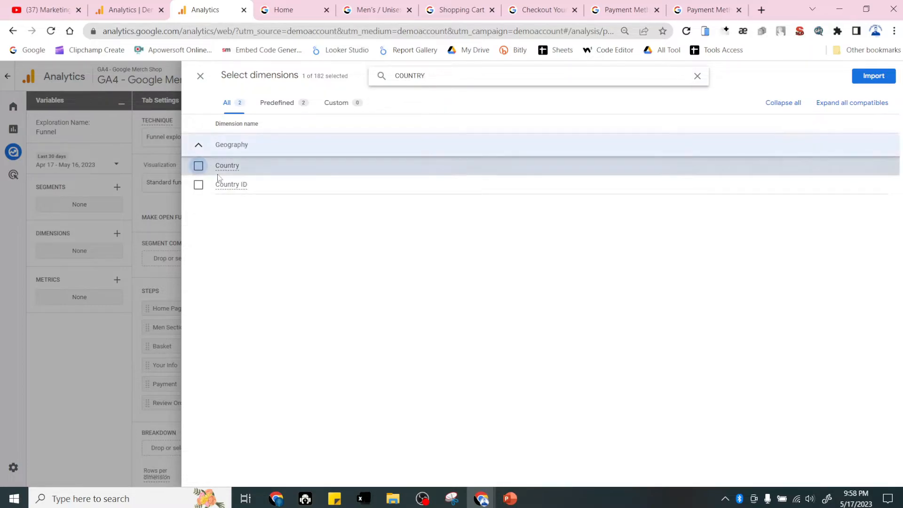
click(870, 77)
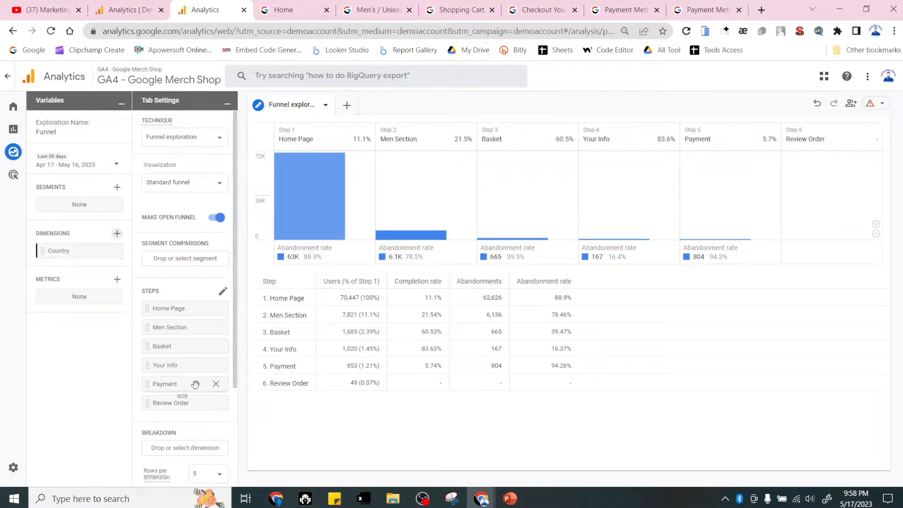
drag(58, 251, 170, 445)
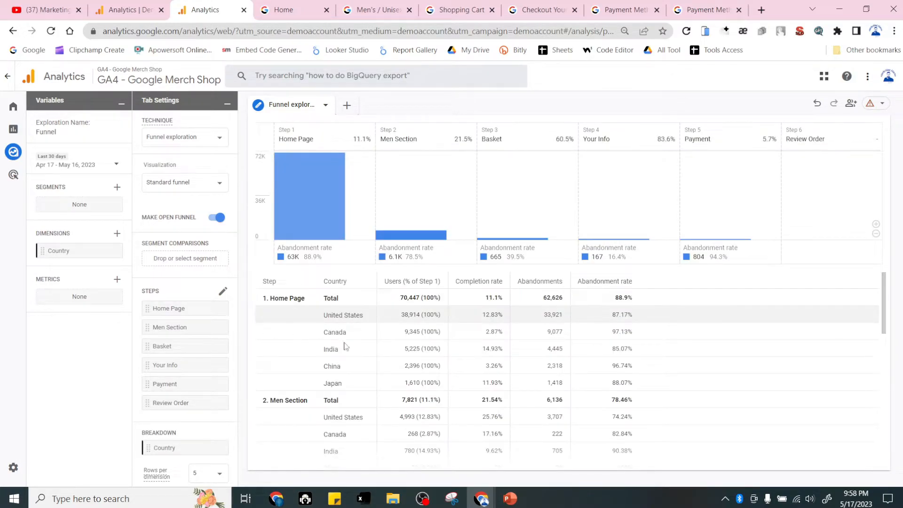
- Set the country breakdown to 10 rows per dimension and look over the expanded funnel table
scroll(145, 416, down, 1)
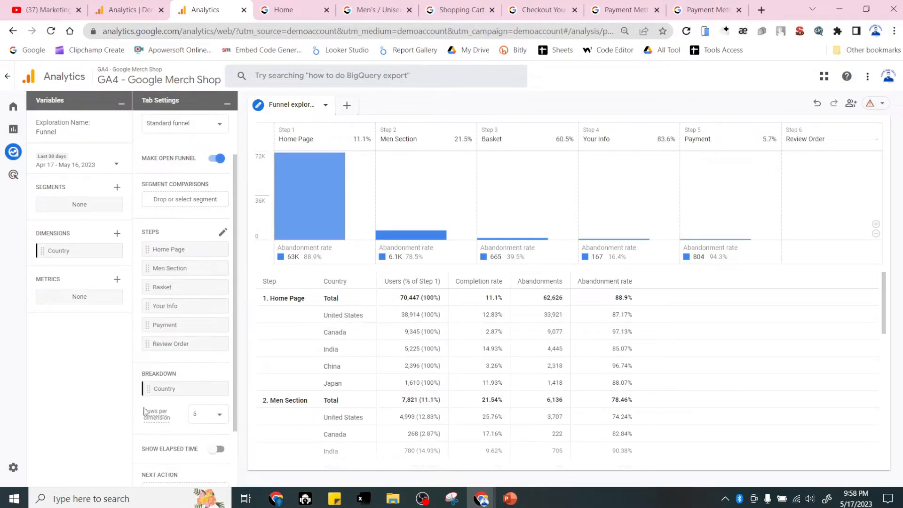
click(218, 414)
click(196, 433)
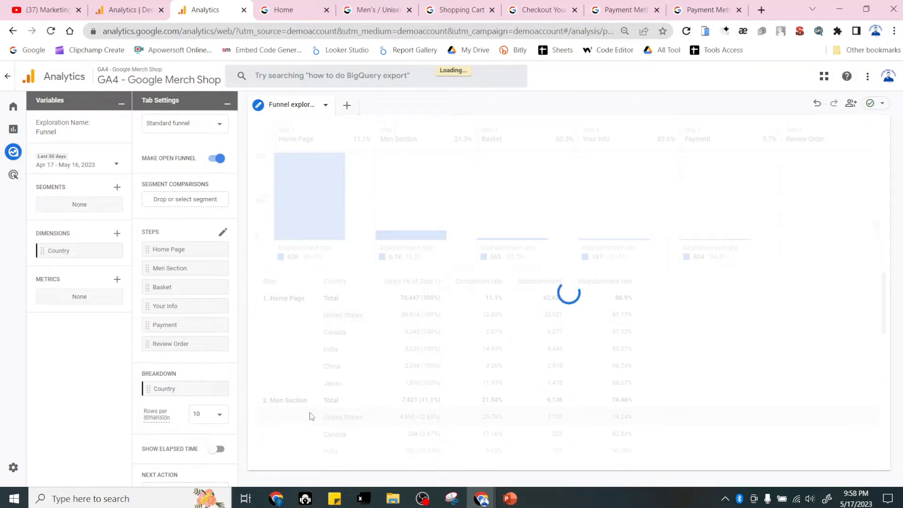
scroll(348, 405, down, 3)
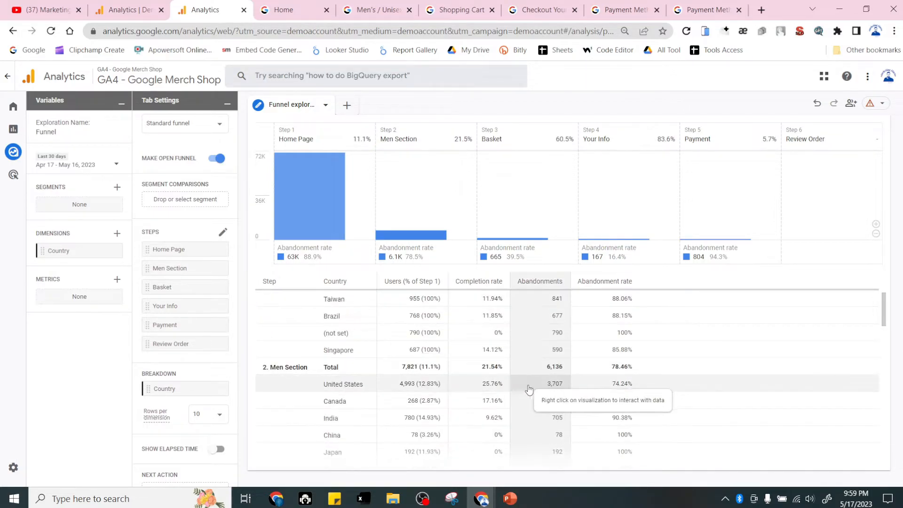
scroll(420, 381, up, 3)
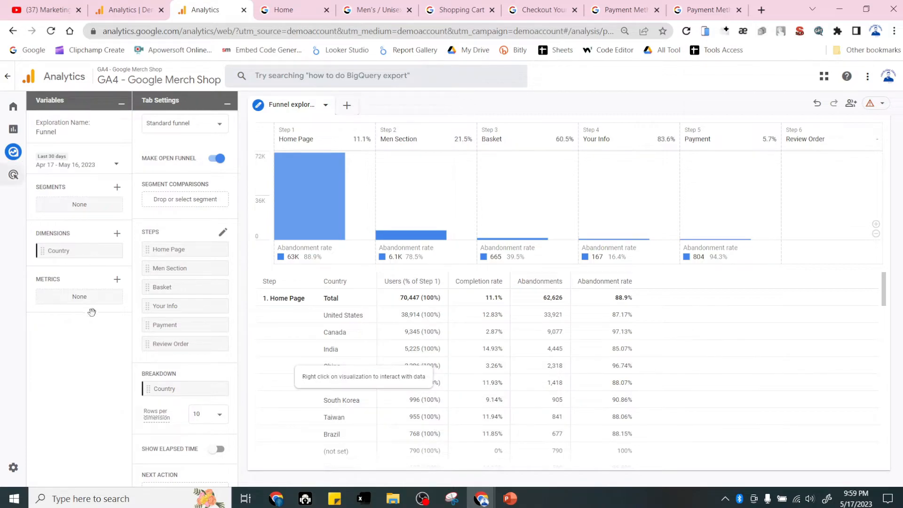
- Start a new segment and look through the suggested general and shopping segments, including the definition of Recently active users
click(117, 186)
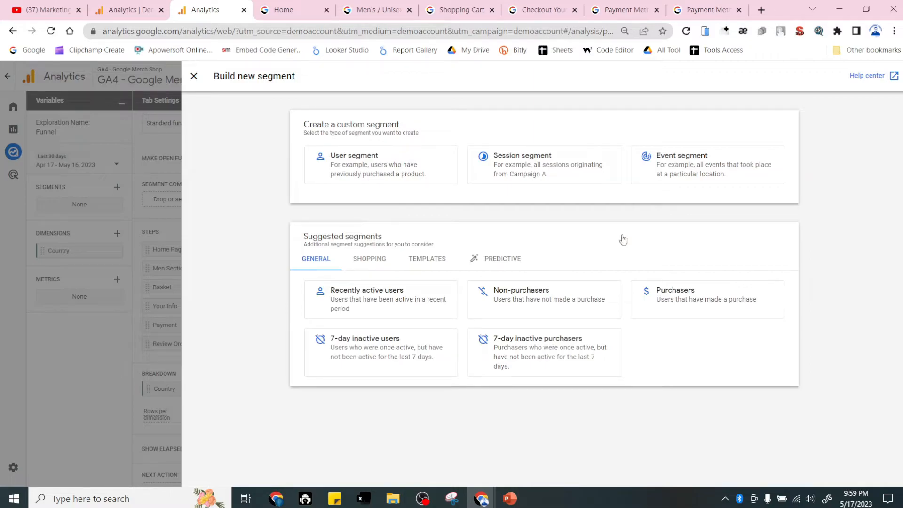
click(369, 260)
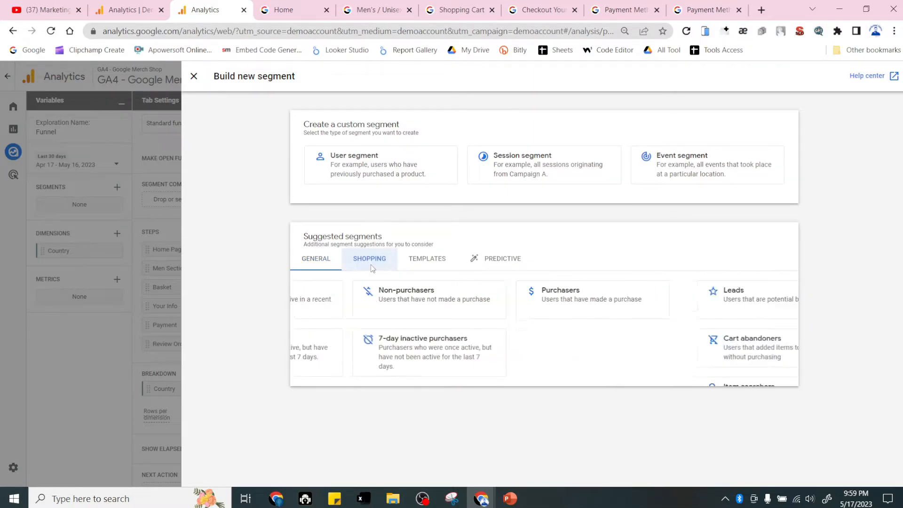
click(320, 265)
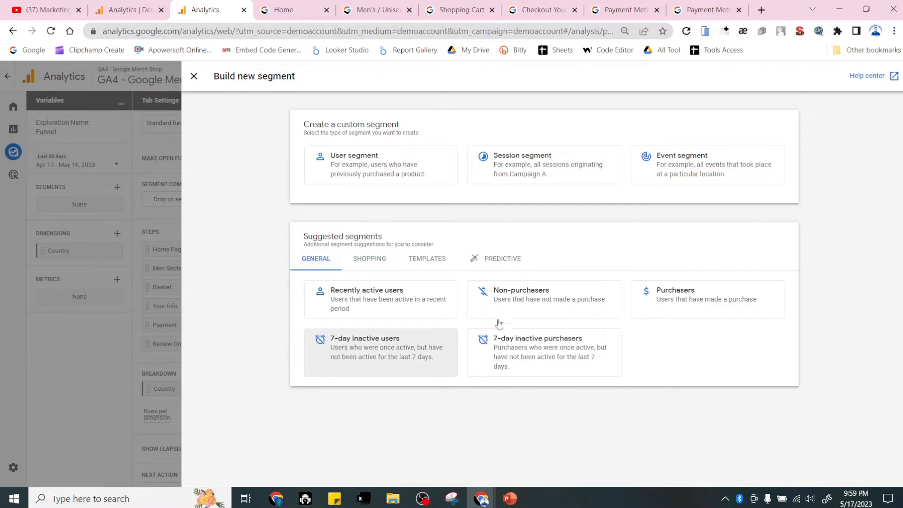
click(388, 302)
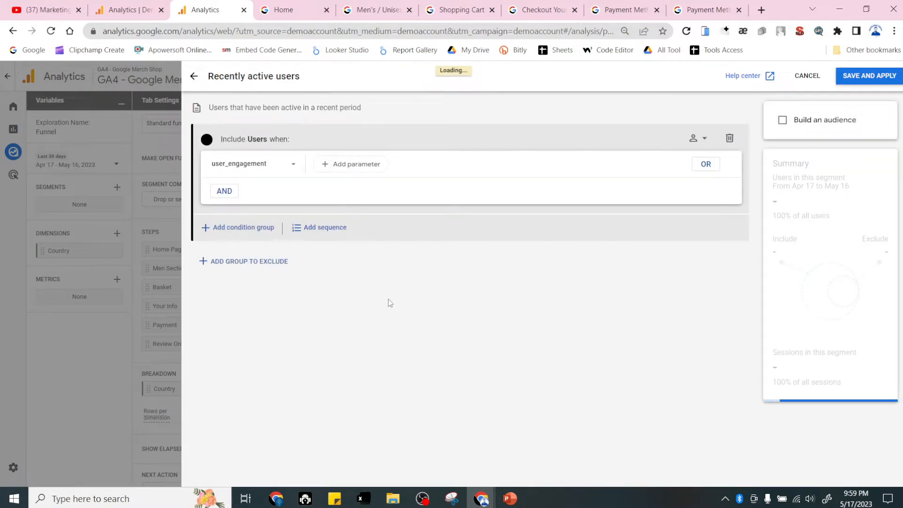
click(194, 76)
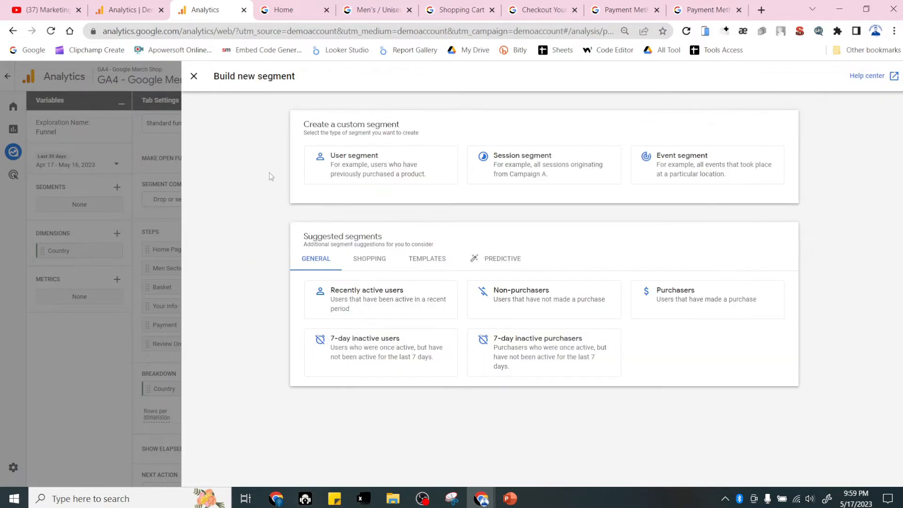
- Create a custom user segment that includes users with the first_visit event, without any event parameter
click(409, 173)
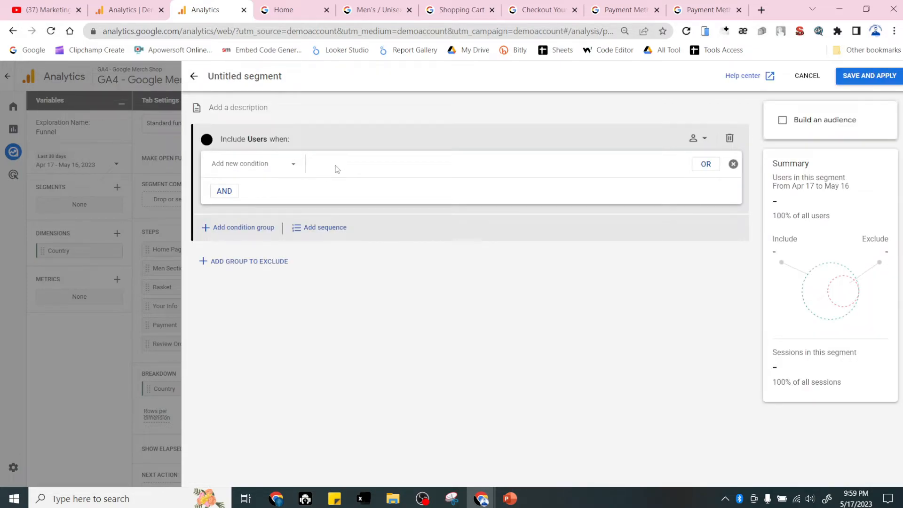
click(271, 169)
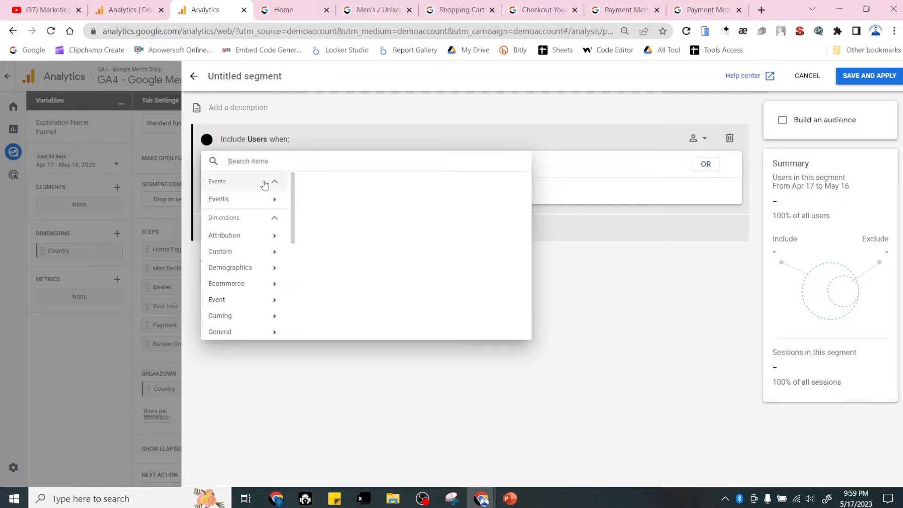
text(FIR)
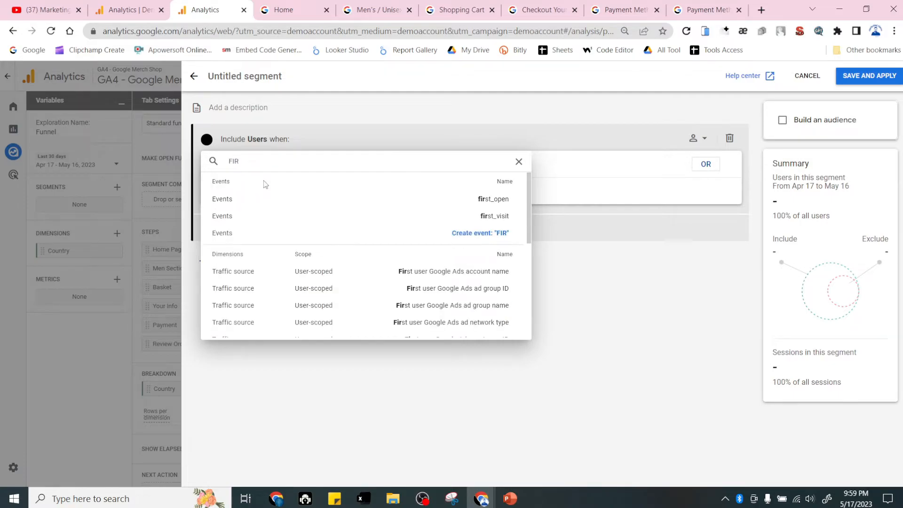
click(456, 215)
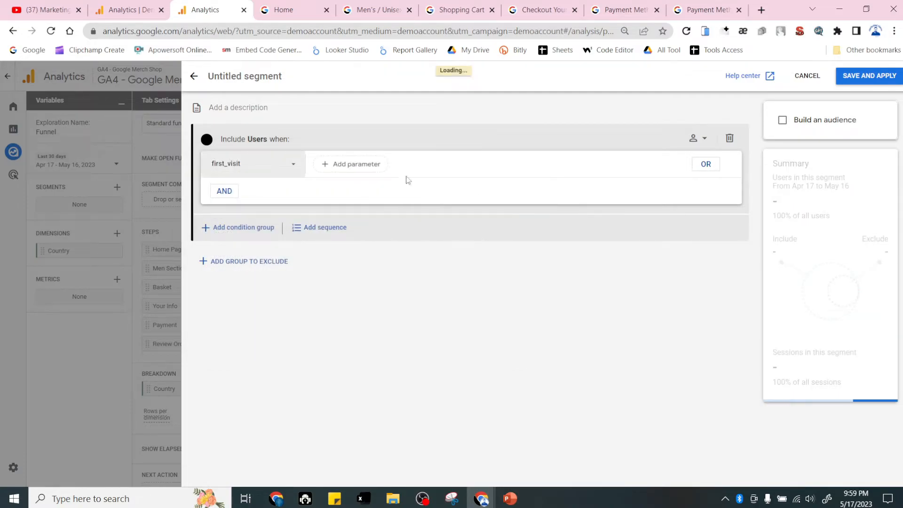
click(362, 165)
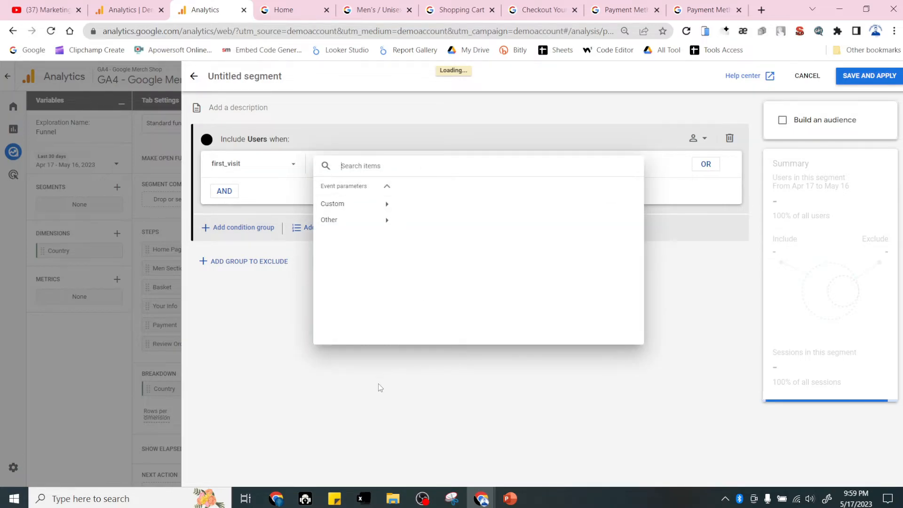
click(378, 388)
- Name the segment "fIRST vISIT", save and apply it to the funnel, and review the table by country
click(238, 80)
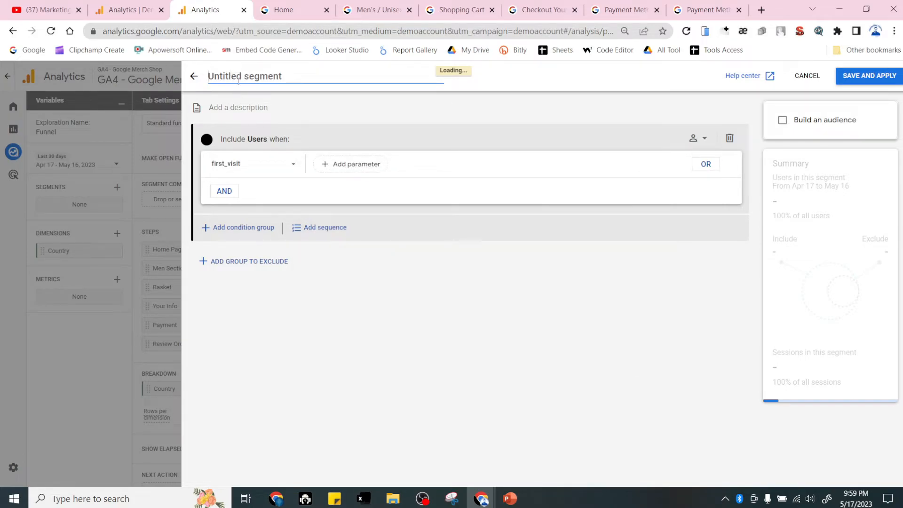
text(fIRST)
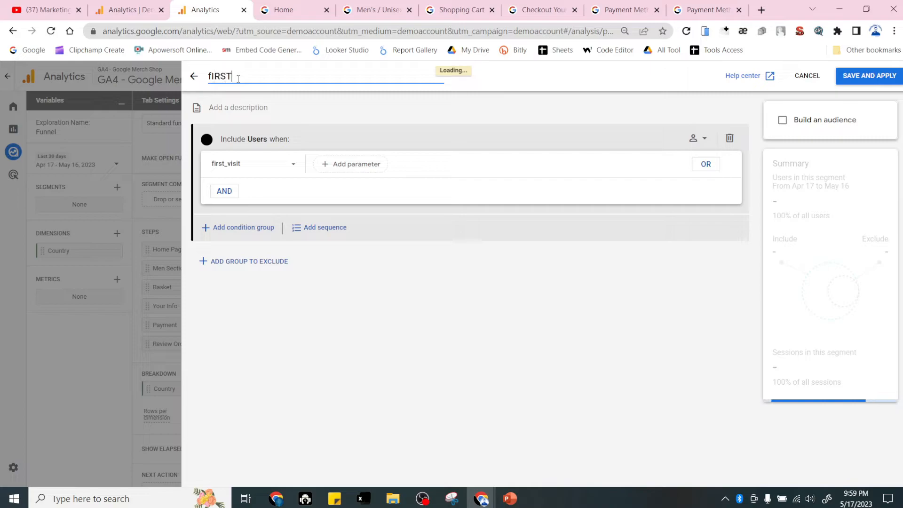
text( vISIT)
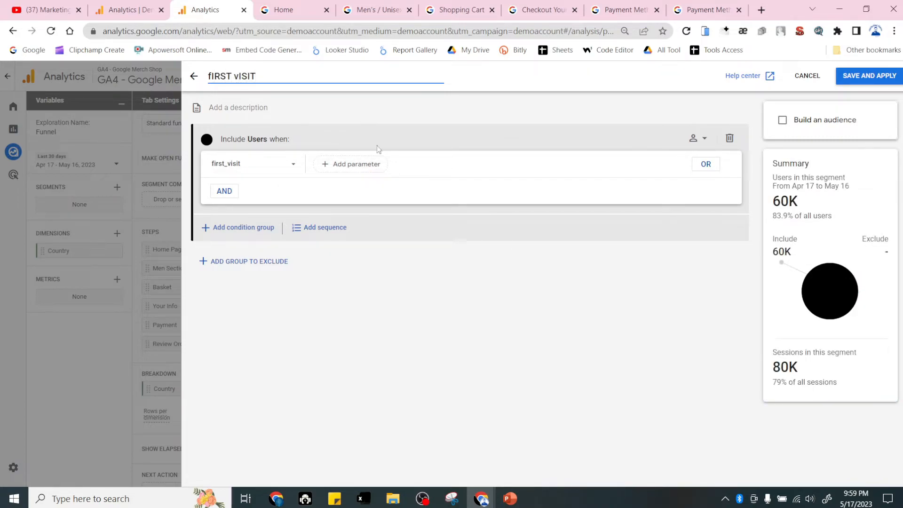
click(873, 76)
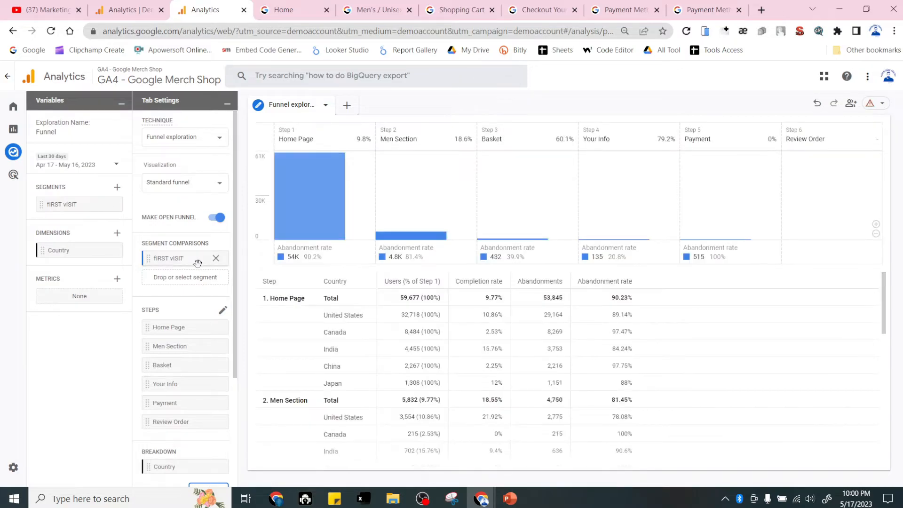
scroll(440, 324, down, 3)
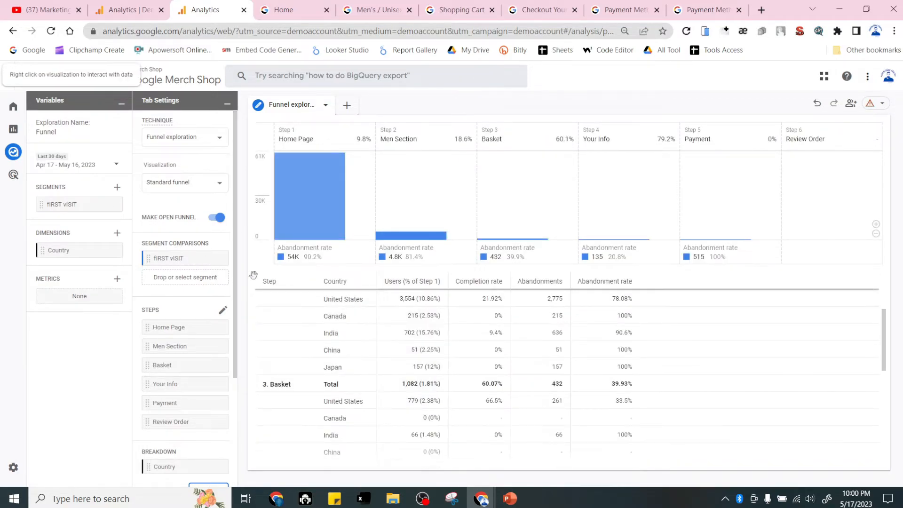
scroll(451, 334, up, 1)
scroll(450, 334, up, 2)
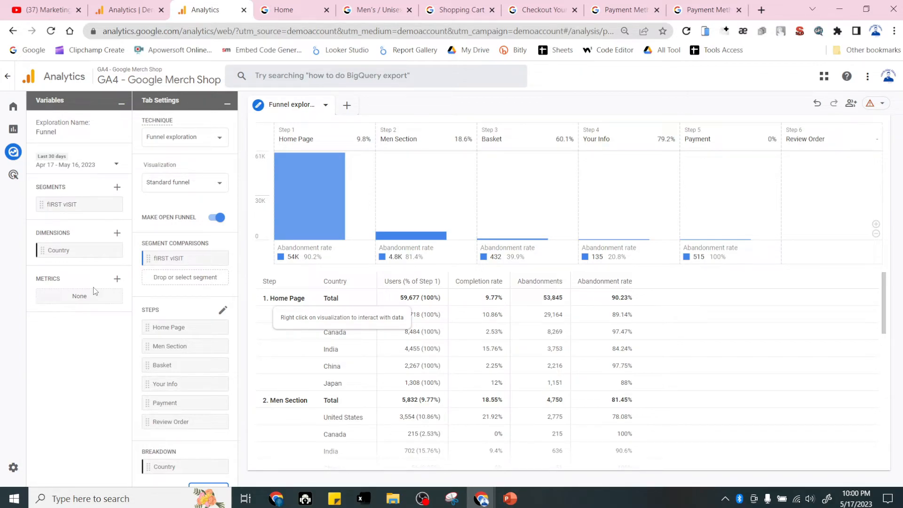
- Find the Page location dimension by searching for PAGE and import it into the exploration
click(117, 233)
text(PAGE)
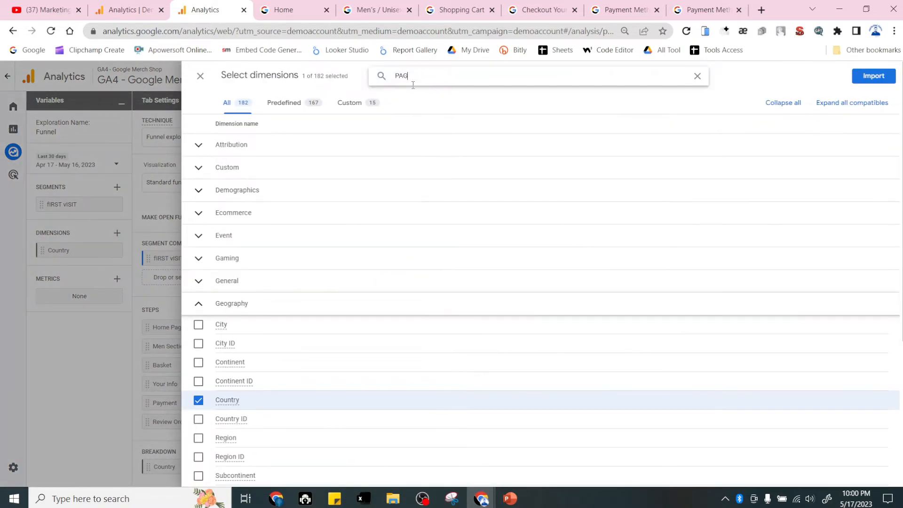
double_click(413, 83)
scroll(318, 325, down, 1)
click(198, 365)
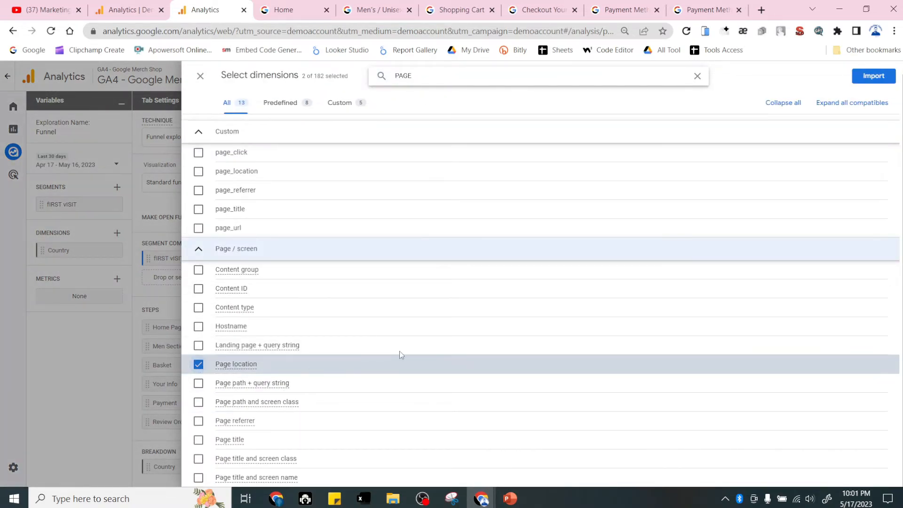
click(878, 83)
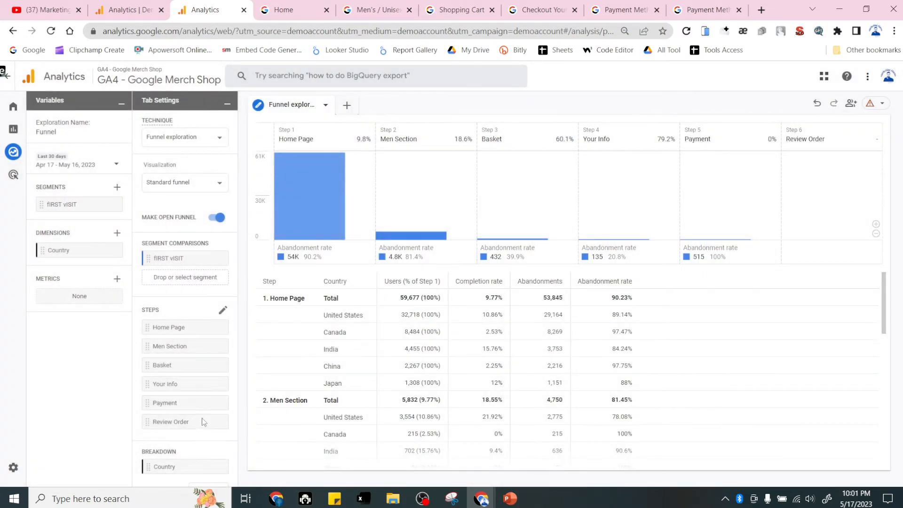
- Use Page location as the funnel's next action and remove the Country breakdown
scroll(179, 330, down, 3)
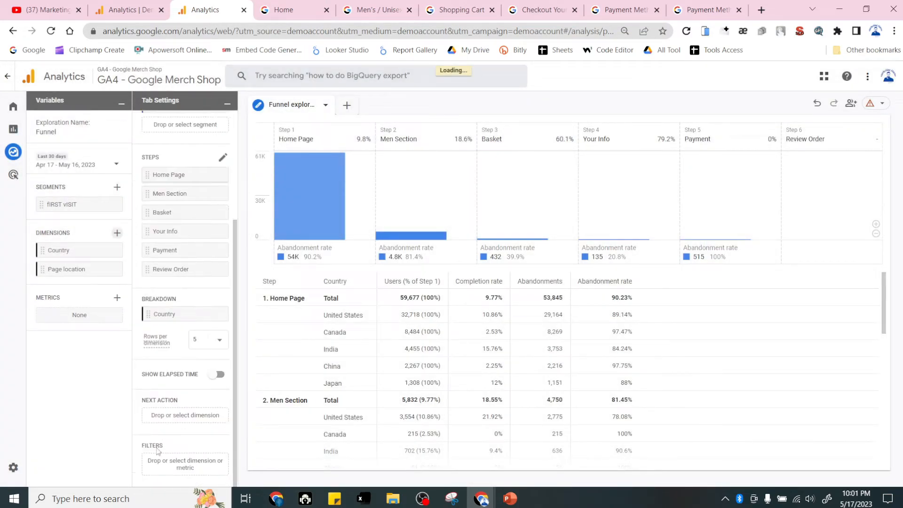
drag(60, 269, 176, 414)
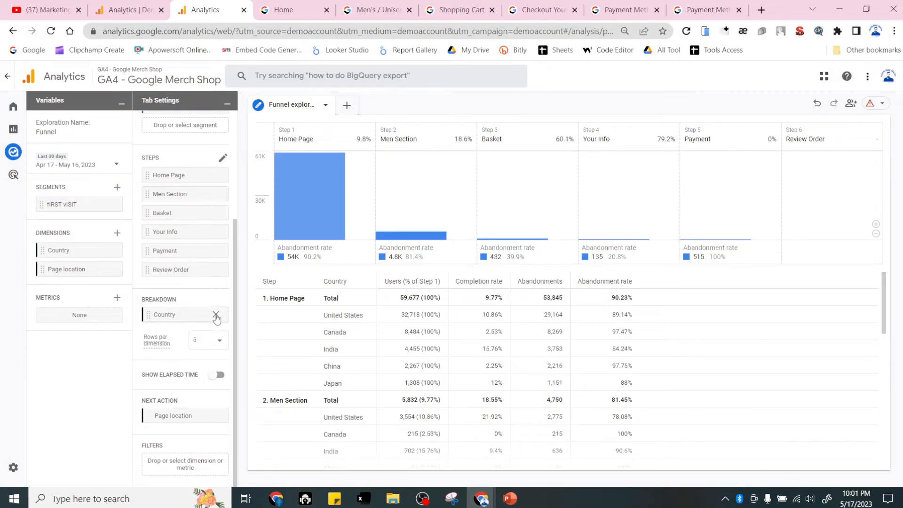
click(216, 315)
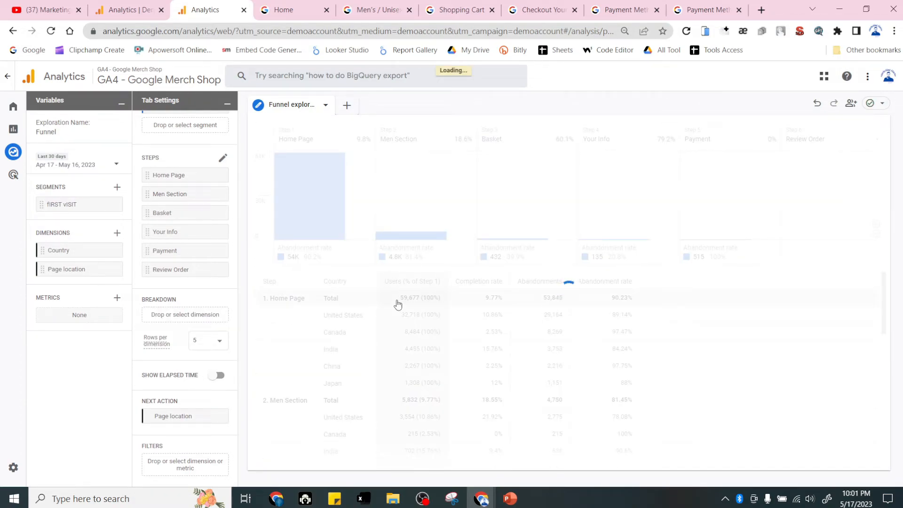
mouse_move(326, 221)
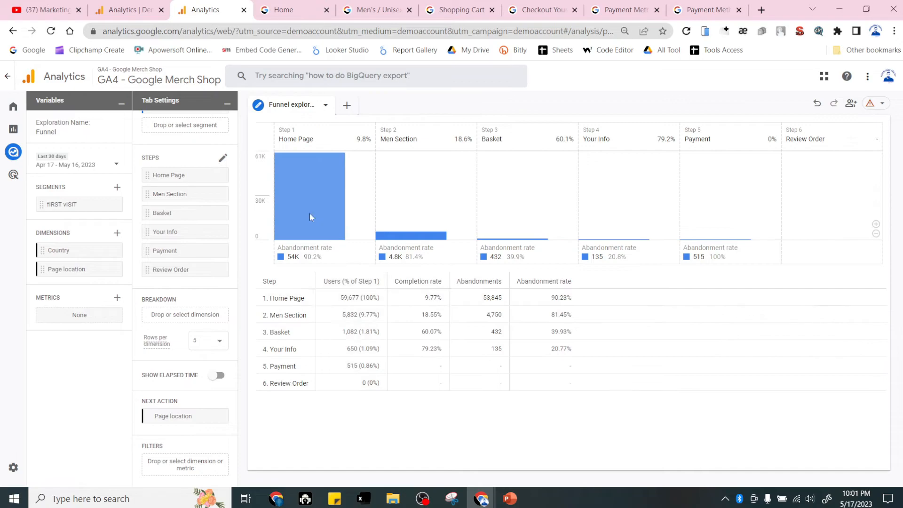
- Replace the imported Page location dimension with a page title and screen dimension
click(117, 233)
click(446, 74)
text(PAGE)
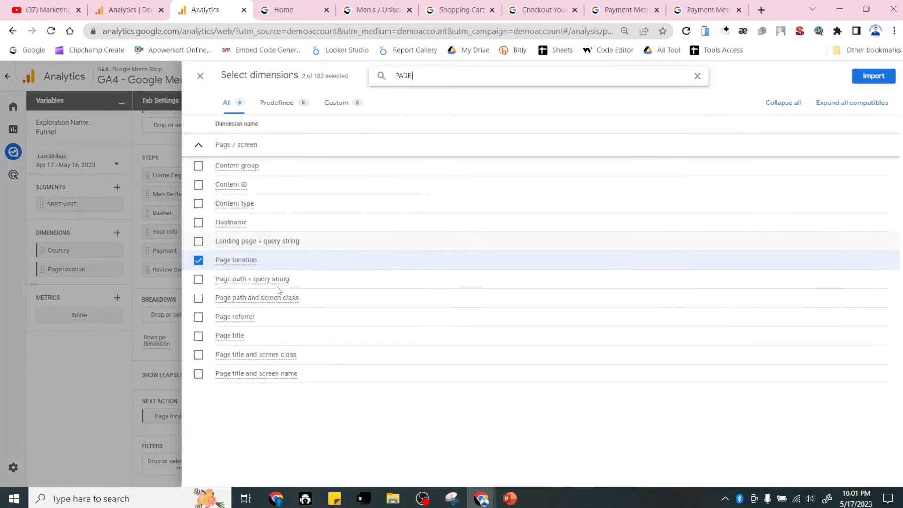
click(198, 336)
click(199, 336)
click(199, 260)
click(874, 76)
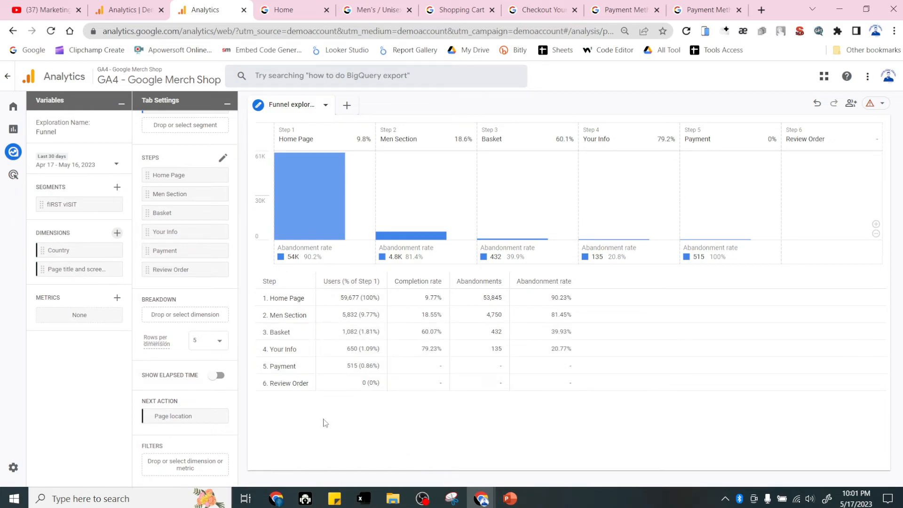
- Replace Page location with the page title and screen dimension as the next action, and inspect the Home Page step's top next actions
mouse_move(308, 174)
mouse_move(70, 272)
mouse_down()
mouse_move(179, 441)
mouse_move(178, 427)
mouse_up()
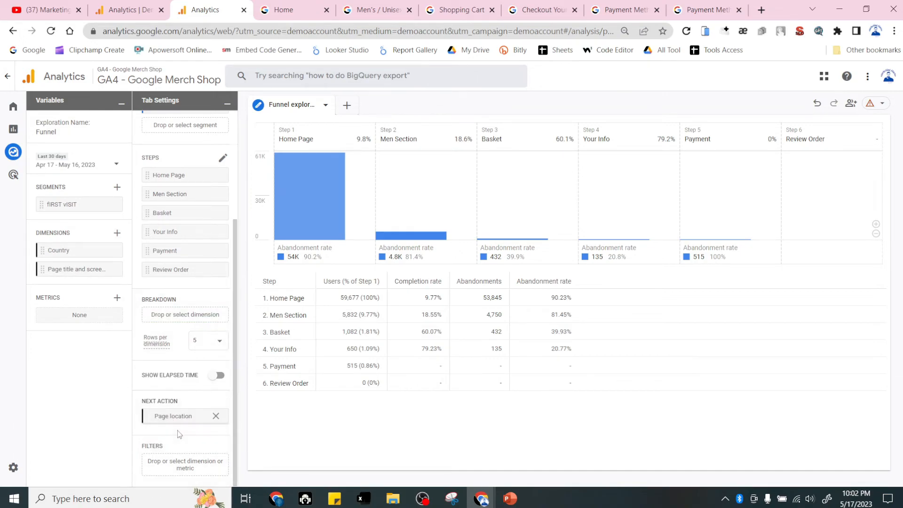
click(216, 416)
drag(75, 268, 182, 416)
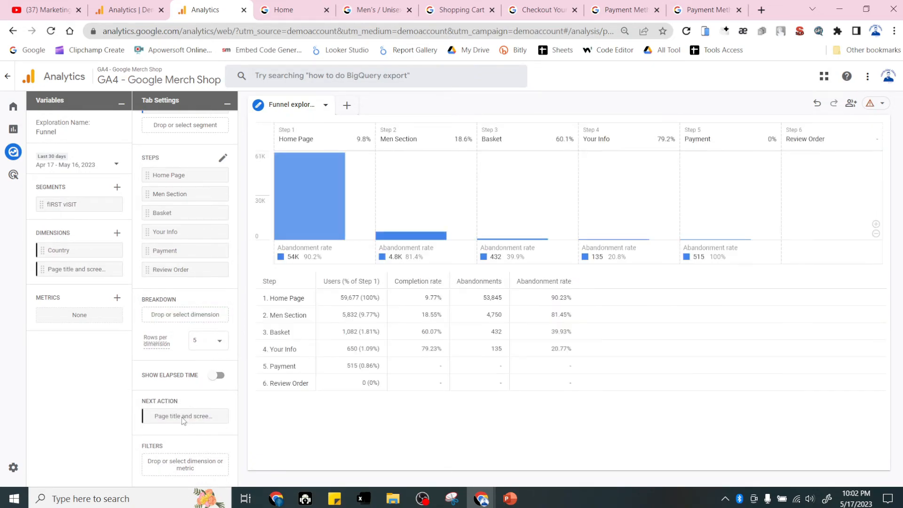
mouse_move(318, 208)
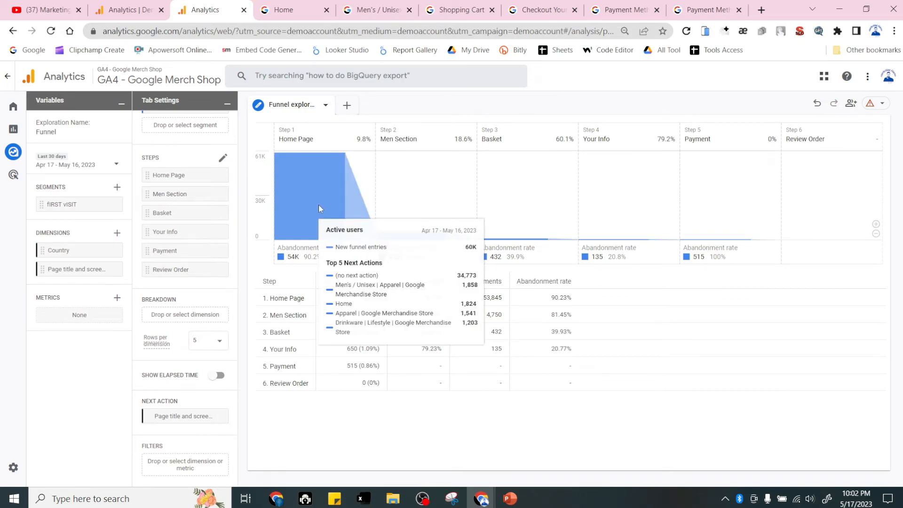